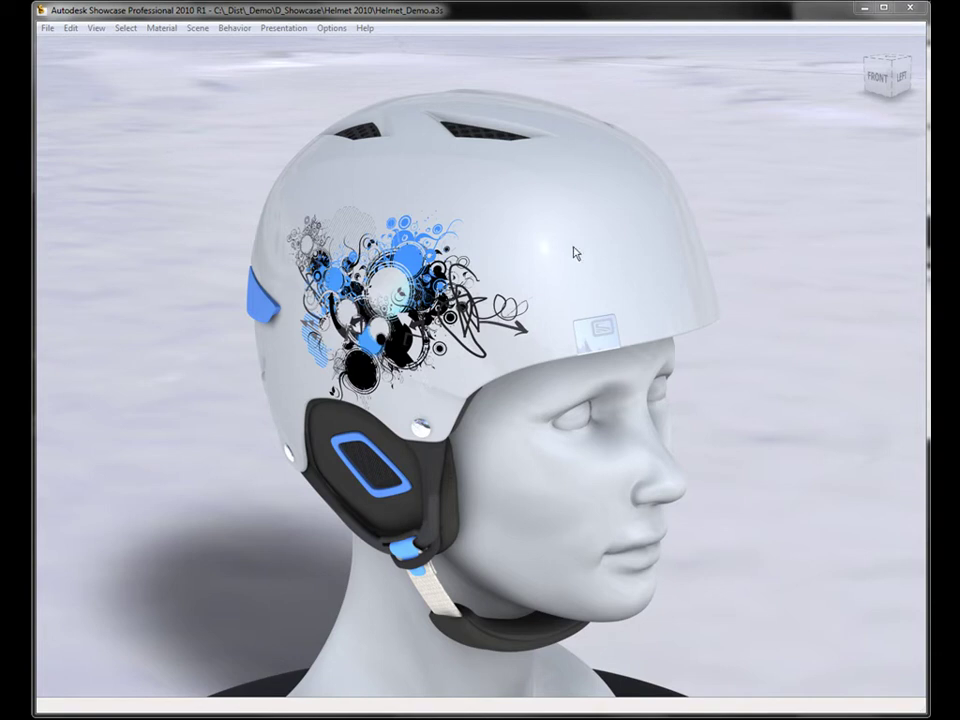
# Drag Helmet_Demo.a3s from the BOOTCAMP folder in Explorer into the Showcase viewport
pyautogui.click(46, 28)
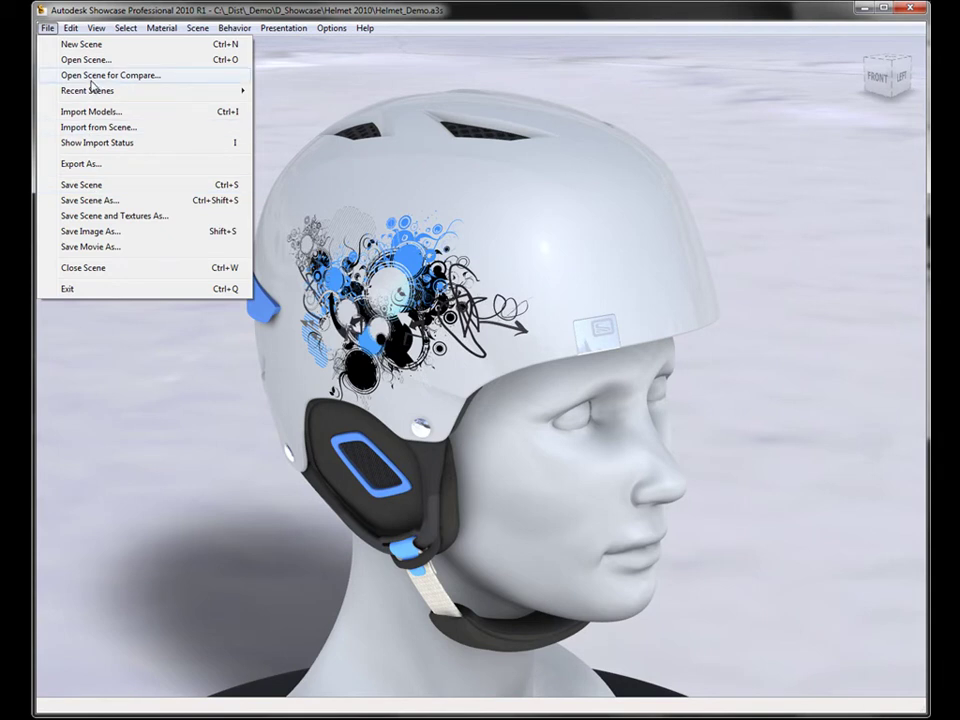
pyautogui.hotkey('alt', 'Tab')
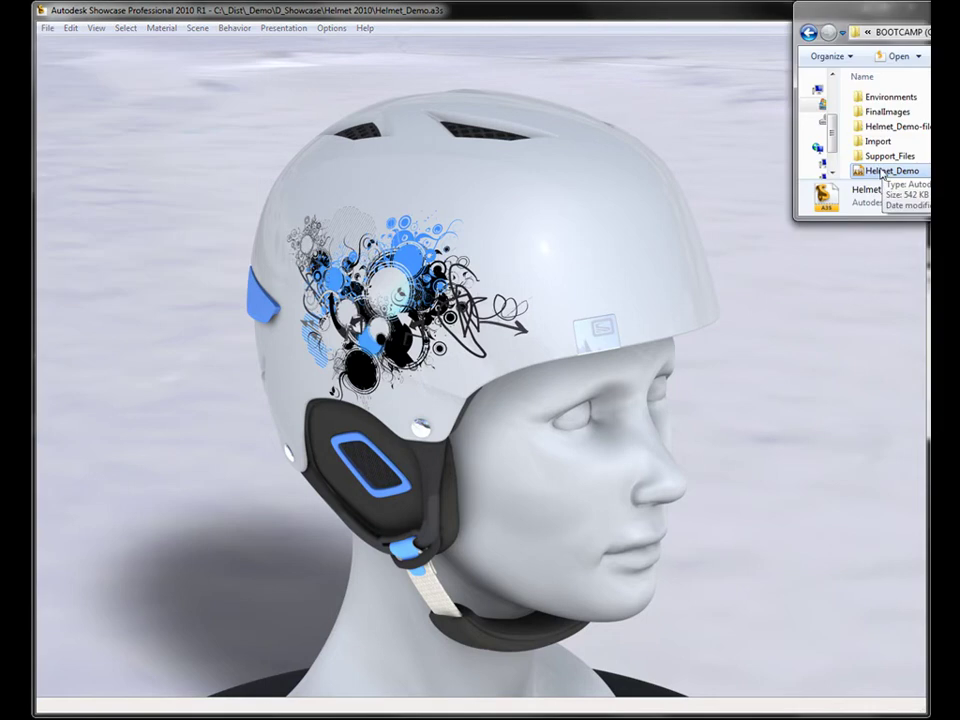
pyautogui.moveTo(881, 176); pyautogui.dragTo(508, 231)
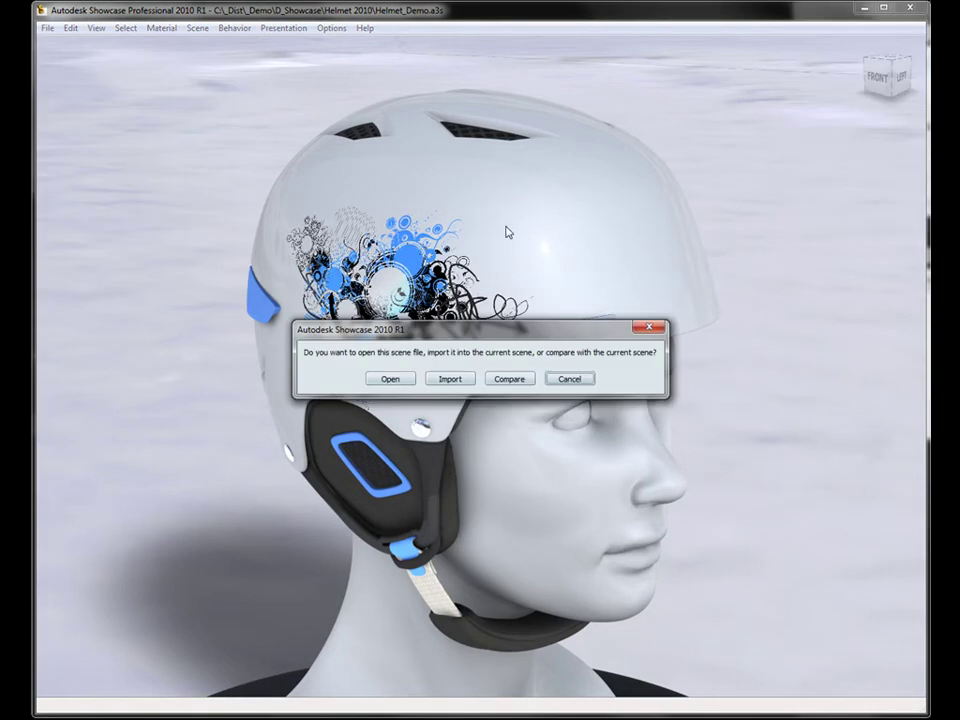
# Choose Compare for Helmet_Demo and continue past the Compare Scenes warning
pyautogui.click(509, 380)
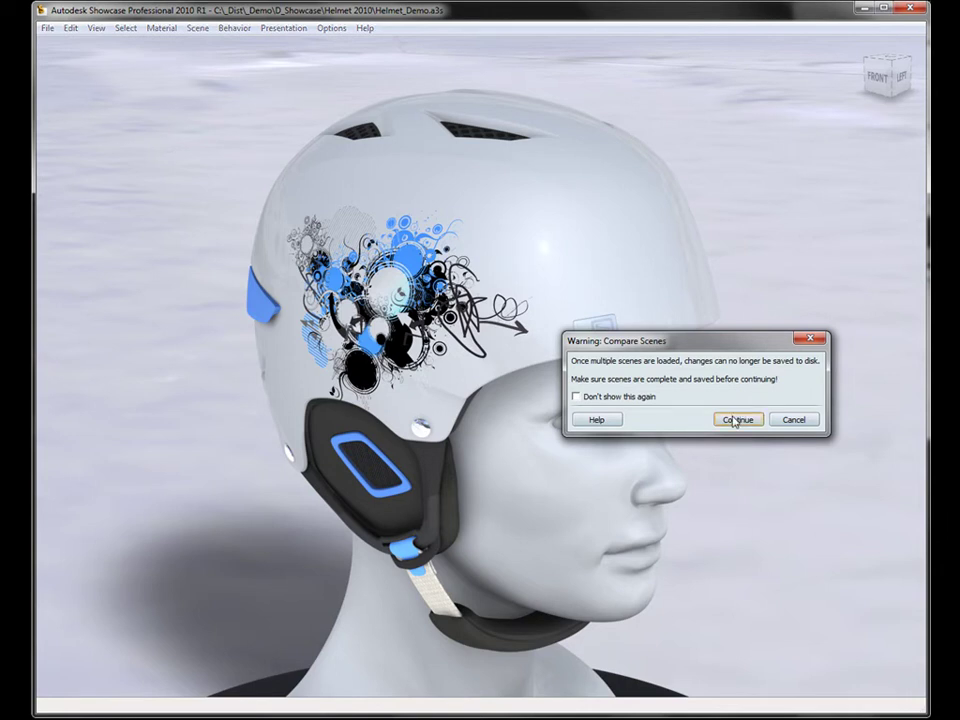
pyautogui.click(736, 420)
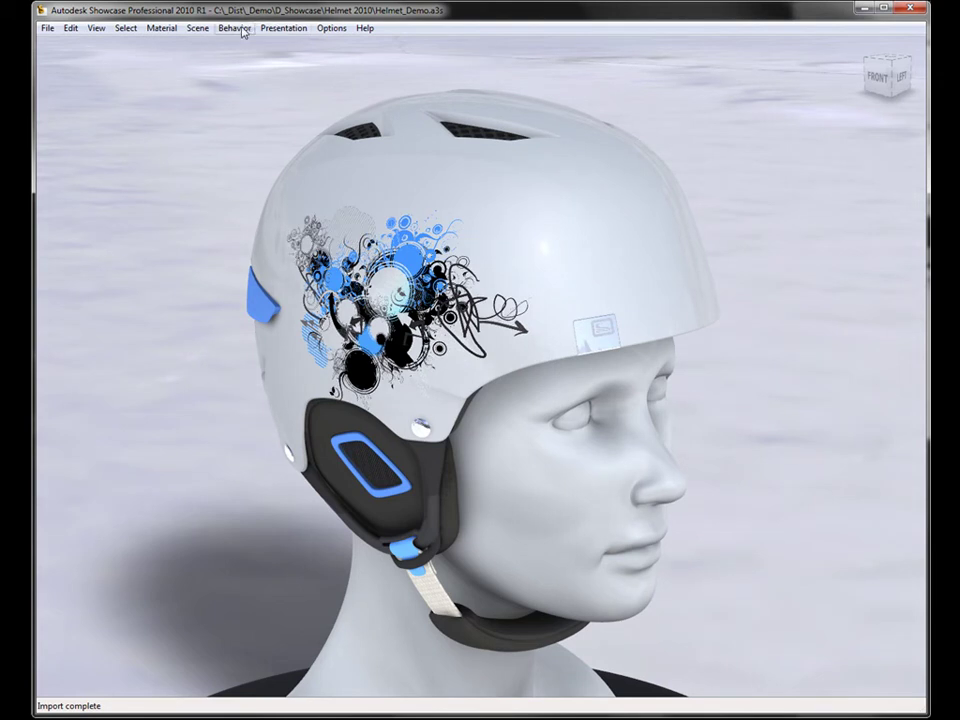
# Turn on Compare Scenes and set the second scene's helmet to the Red alternative
pyautogui.click(283, 28)
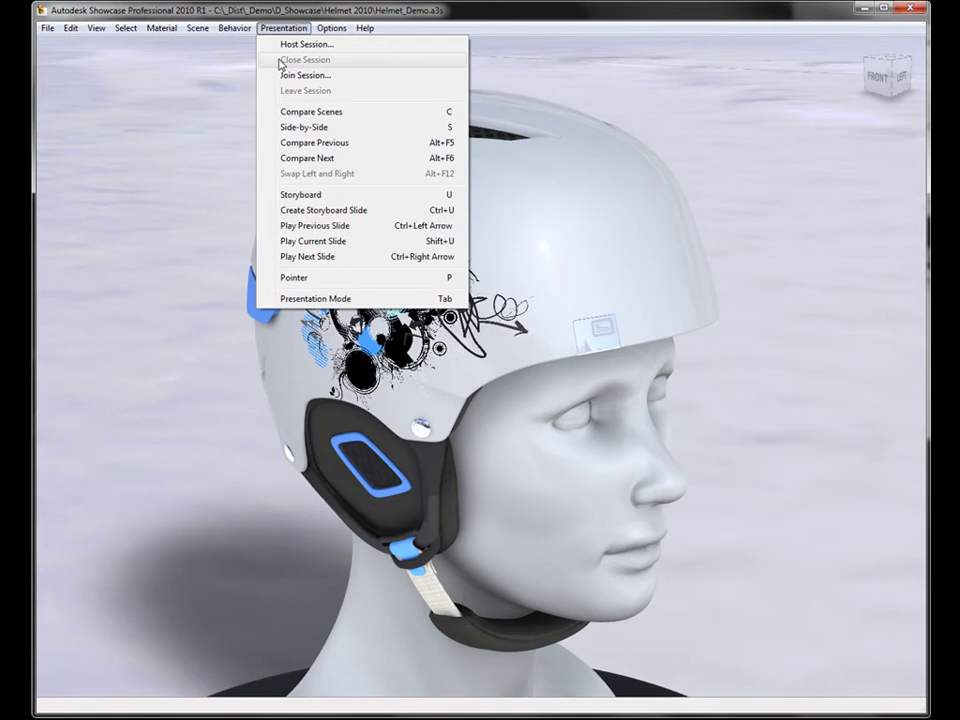
pyautogui.click(291, 112)
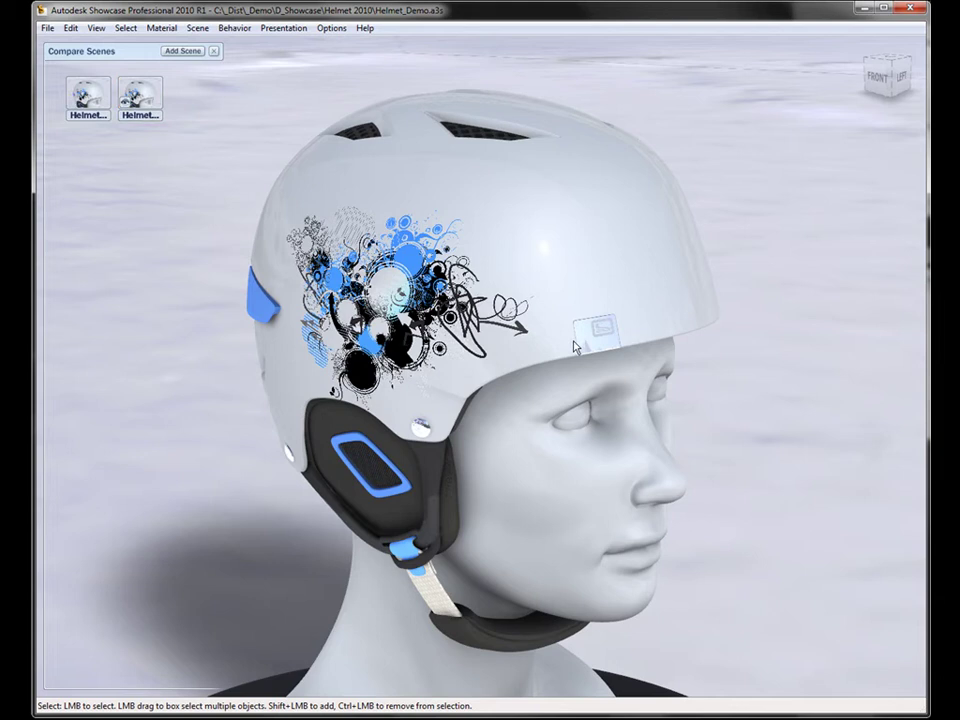
pyautogui.press('a')
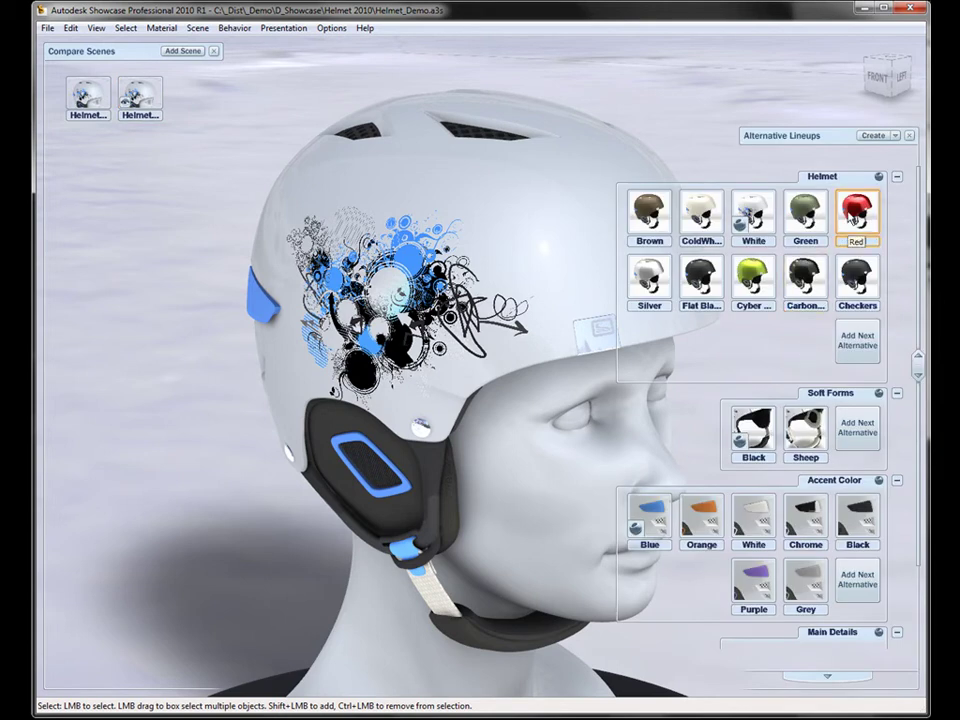
pyautogui.click(850, 225)
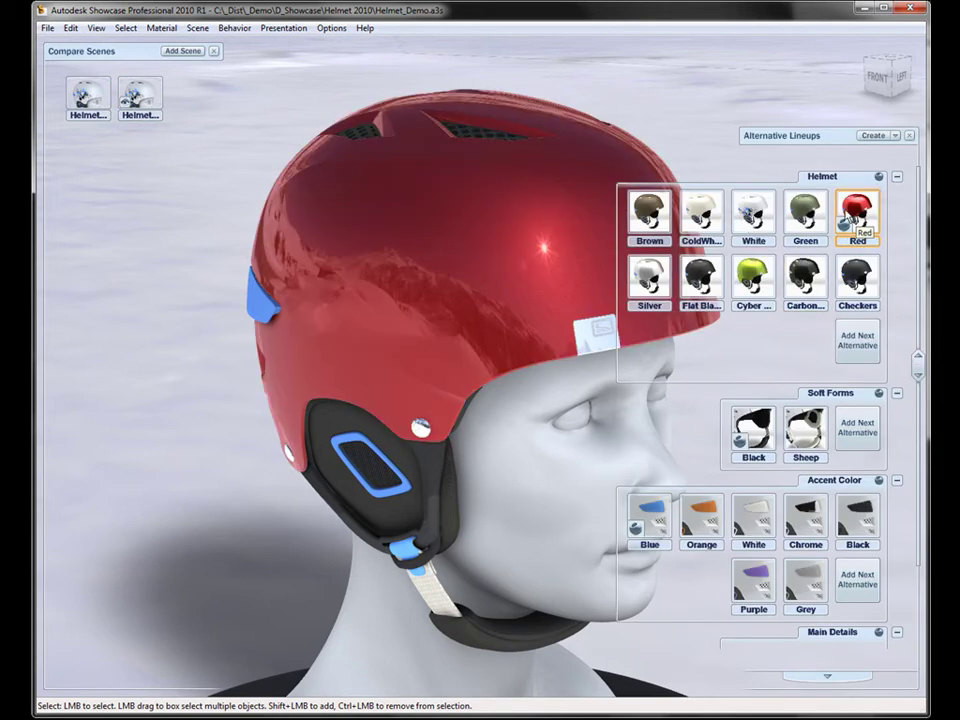
# Switch to the white first scene, hide the lineups, then return to the red scene
pyautogui.click(90, 101)
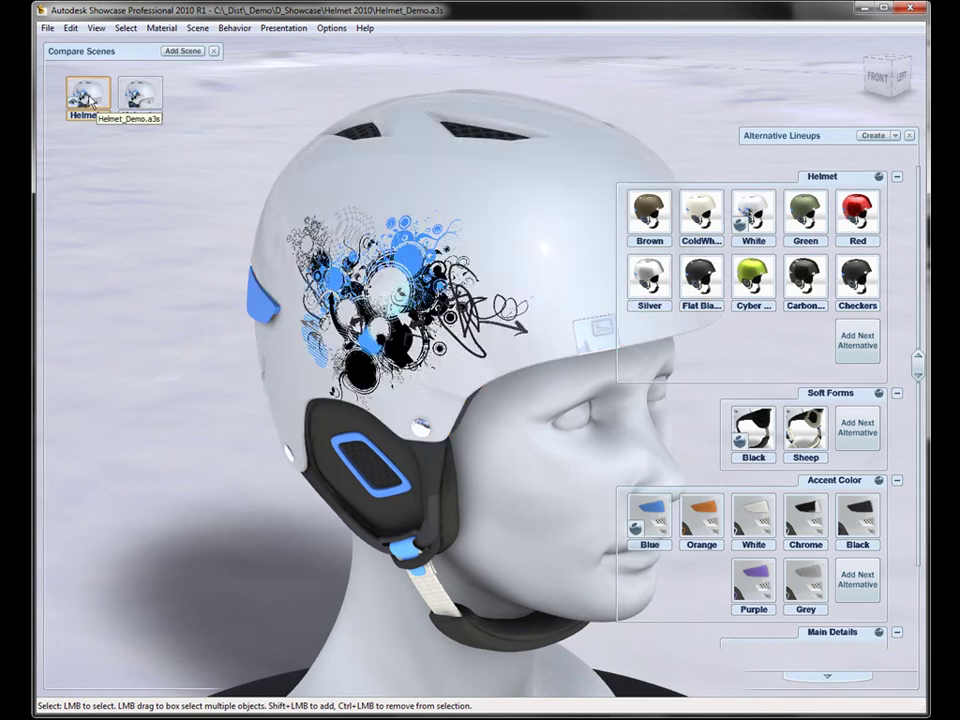
pyautogui.press('a')
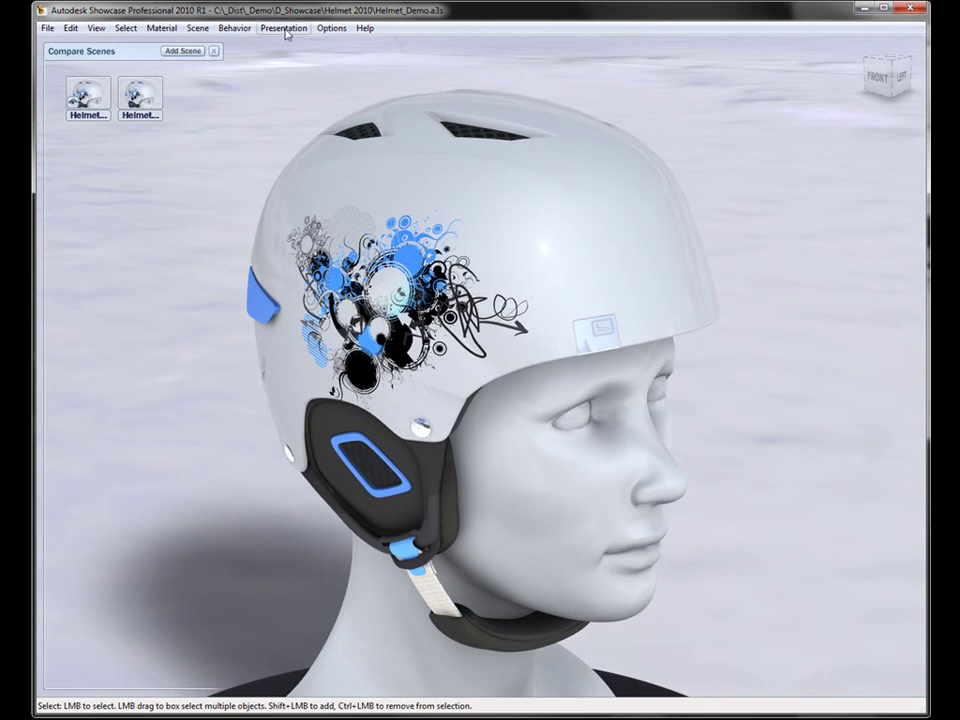
pyautogui.click(139, 95)
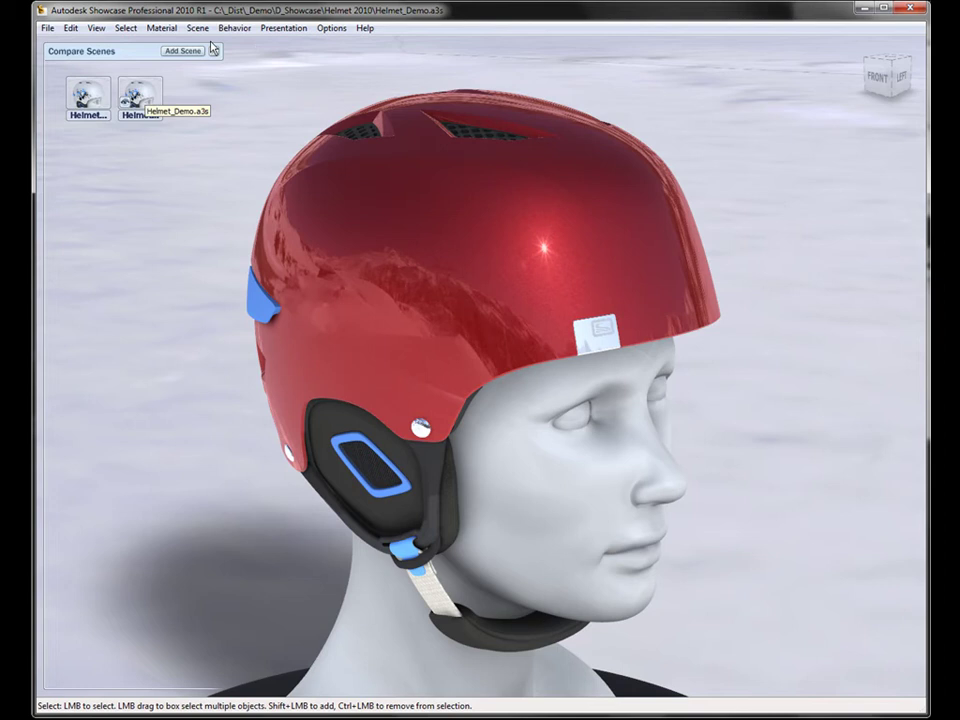
# Show both helmets Side-by-Side, then orbit, dolly and pan to confirm both views move together
pyautogui.click(278, 28)
pyautogui.click(288, 128)
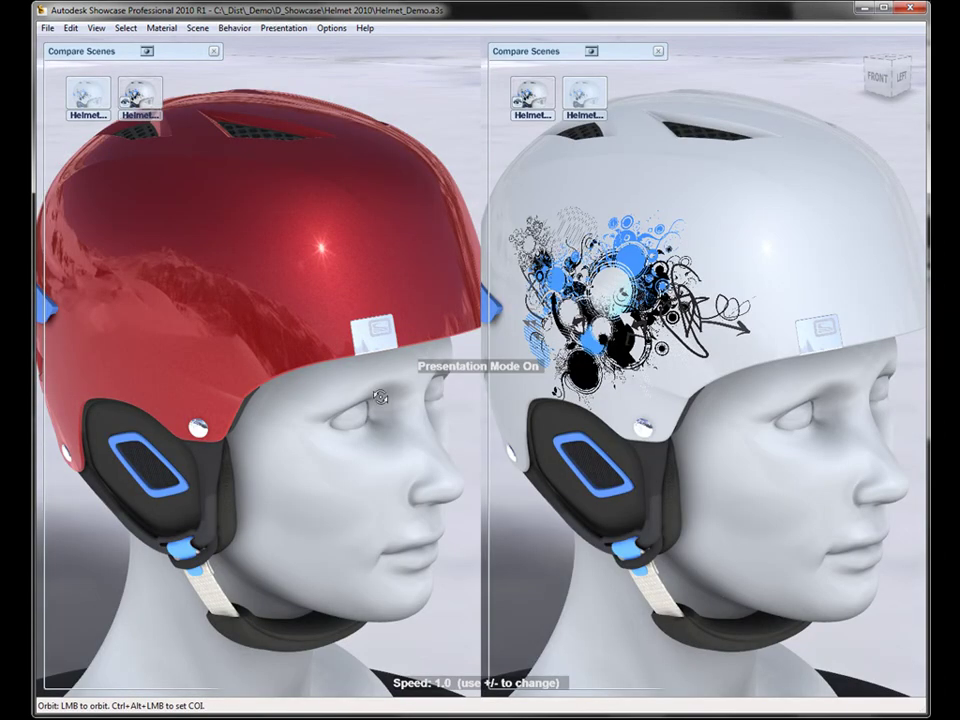
pyautogui.keyDown('alt'); pyautogui.moveTo(298, 238); pyautogui.dragTo(330, 249); pyautogui.keyUp('alt')
pyautogui.keyDown('alt'); pyautogui.moveTo(330, 249); pyautogui.dragTo(328, 298, button='right'); pyautogui.keyUp('alt')
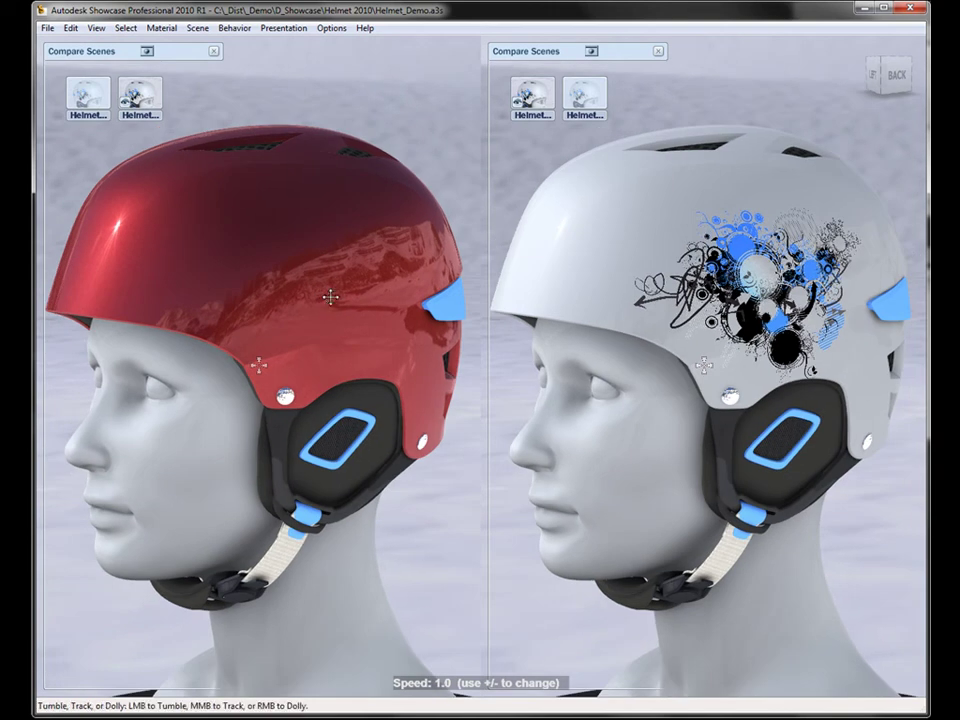
pyautogui.keyDown('alt'); pyautogui.moveTo(328, 296); pyautogui.dragTo(400, 307, button='middle'); pyautogui.keyUp('alt')
pyautogui.keyDown('alt'); pyautogui.moveTo(400, 307); pyautogui.dragTo(336, 400); pyautogui.keyUp('alt')
pyautogui.moveTo(268, 351)
pyautogui.keyDown('alt'); pyautogui.mouseDown()
pyautogui.moveTo(139, 337)
pyautogui.moveTo(268, 352)
pyautogui.mouseUp(); pyautogui.keyUp('alt')
pyautogui.keyDown('alt'); pyautogui.moveTo(420, 406); pyautogui.dragTo(465, 406); pyautogui.keyUp('alt')
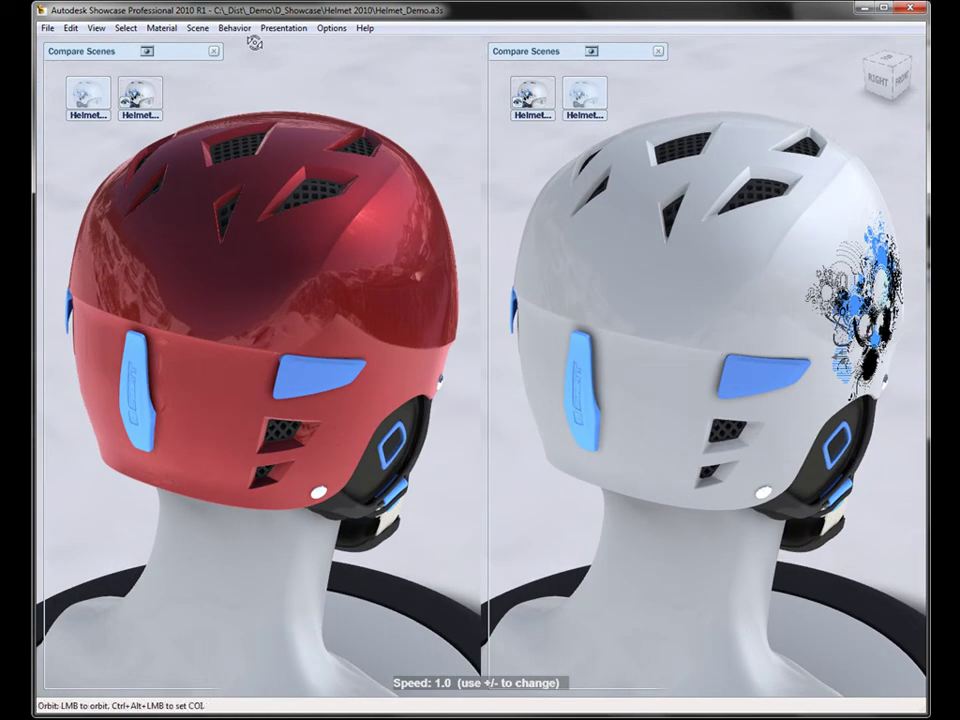
# Swap the left and right scenes, then browse the Compare Previous and Compare Next submenus
pyautogui.click(283, 28)
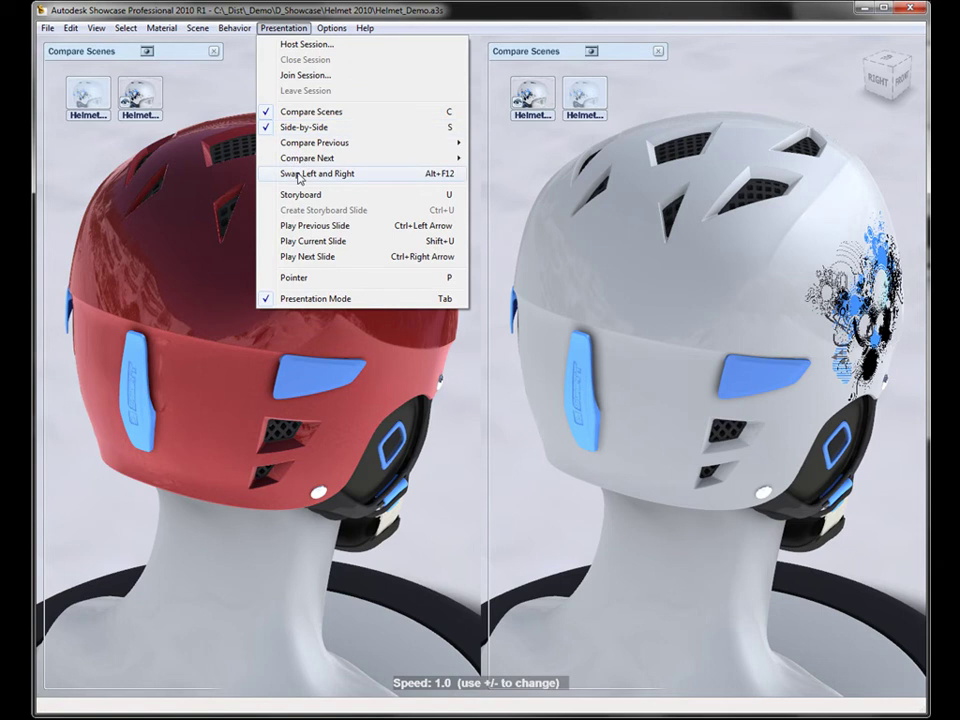
pyautogui.click(299, 176)
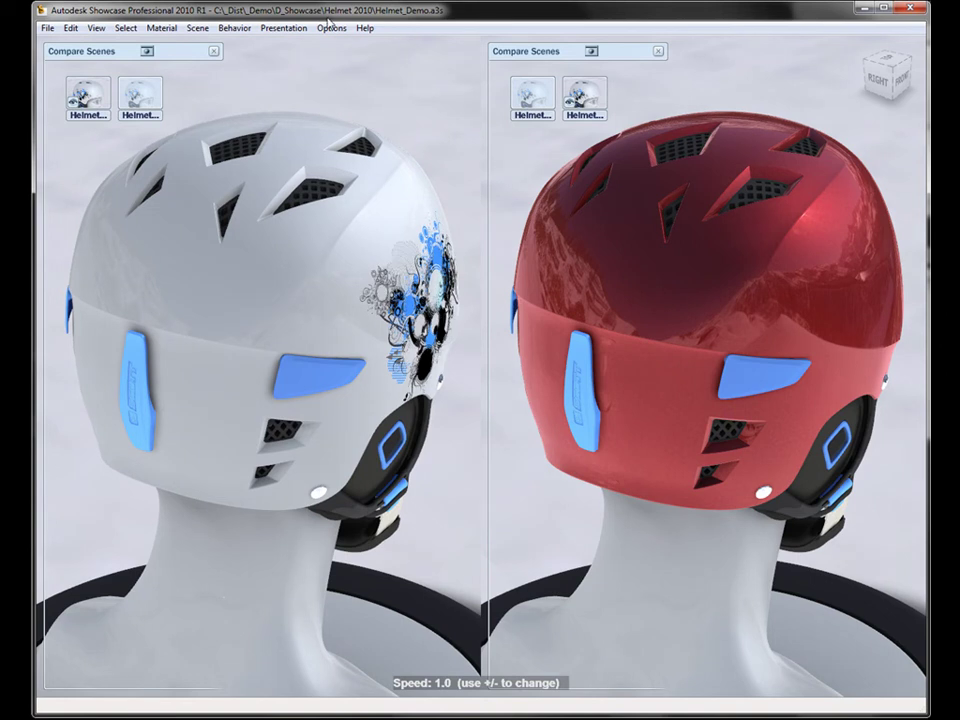
pyautogui.click(285, 28)
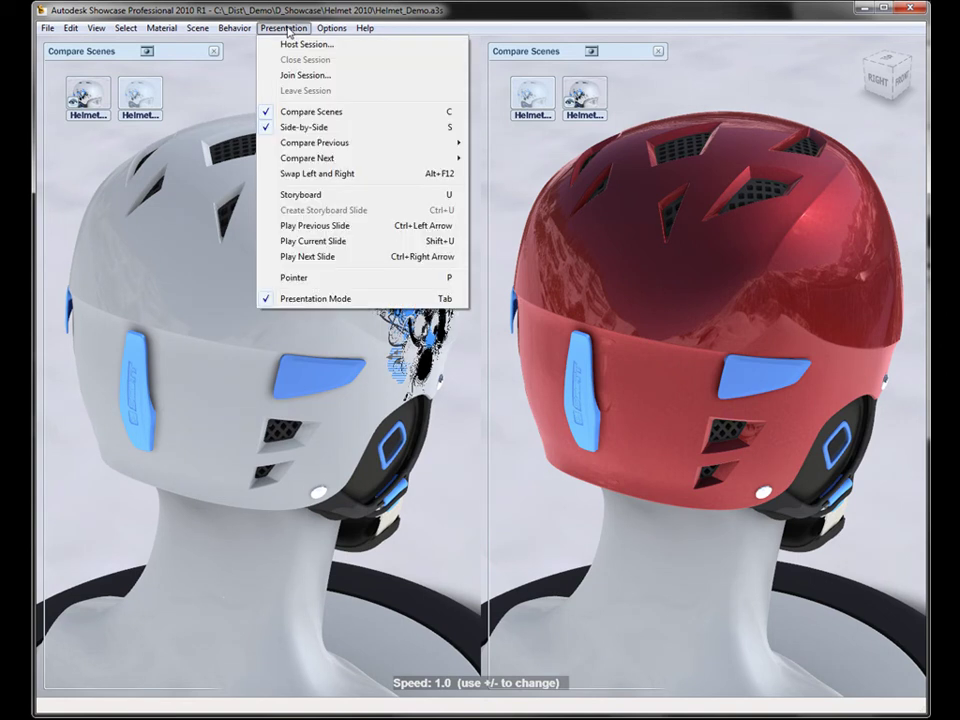
pyautogui.moveTo(289, 144)
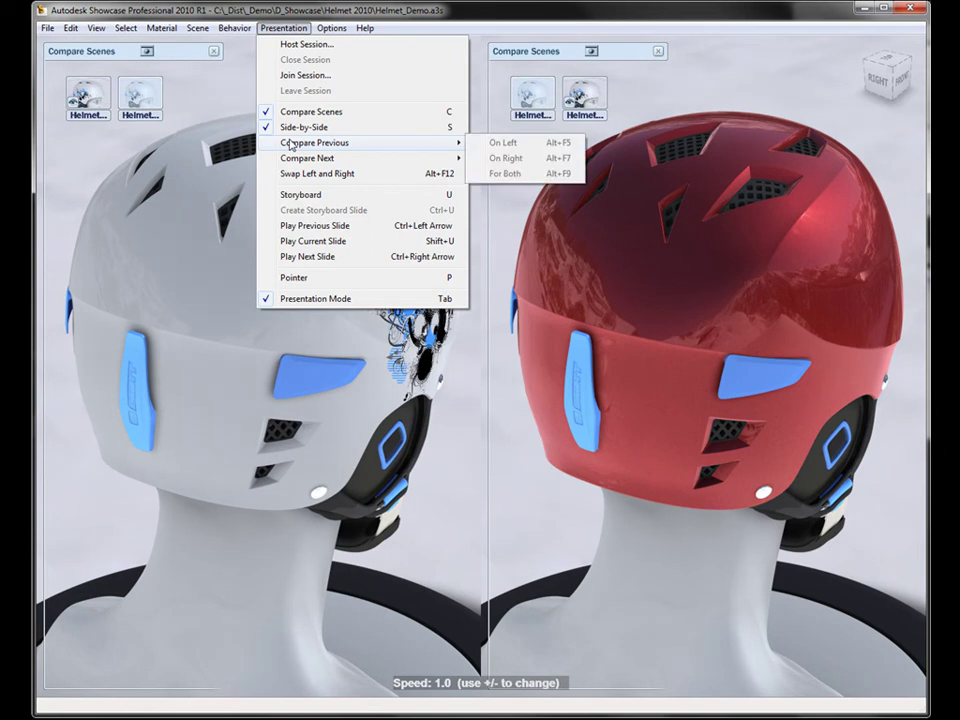
pyautogui.moveTo(326, 158)
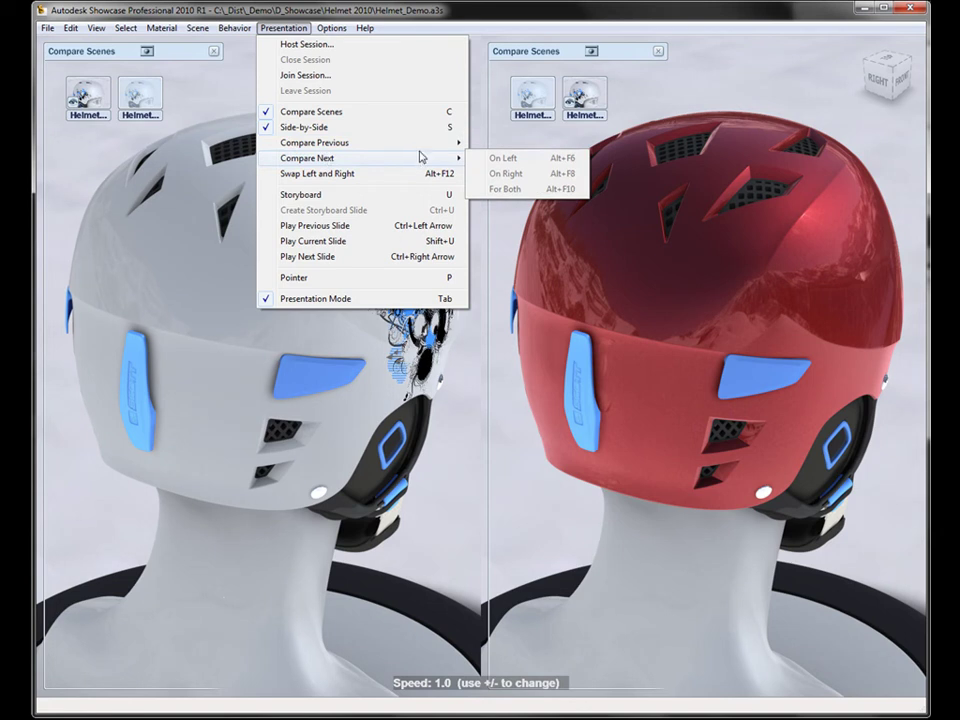
pyautogui.click(596, 75)
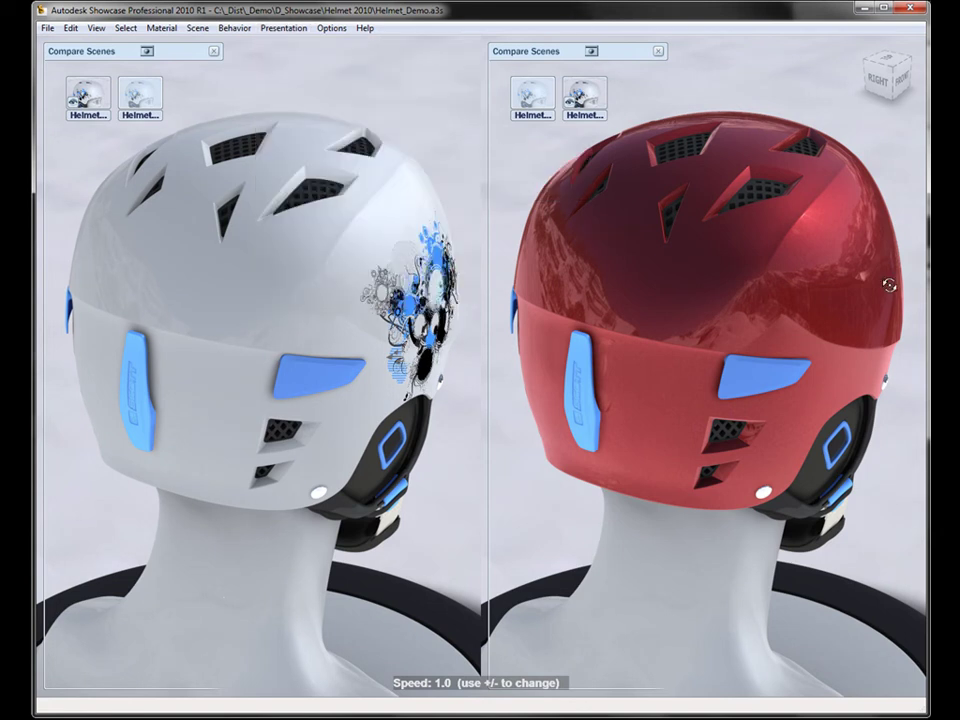
# Show Alternative Lineups and Shots panels in both views and play all camera shots
pyautogui.press('a')
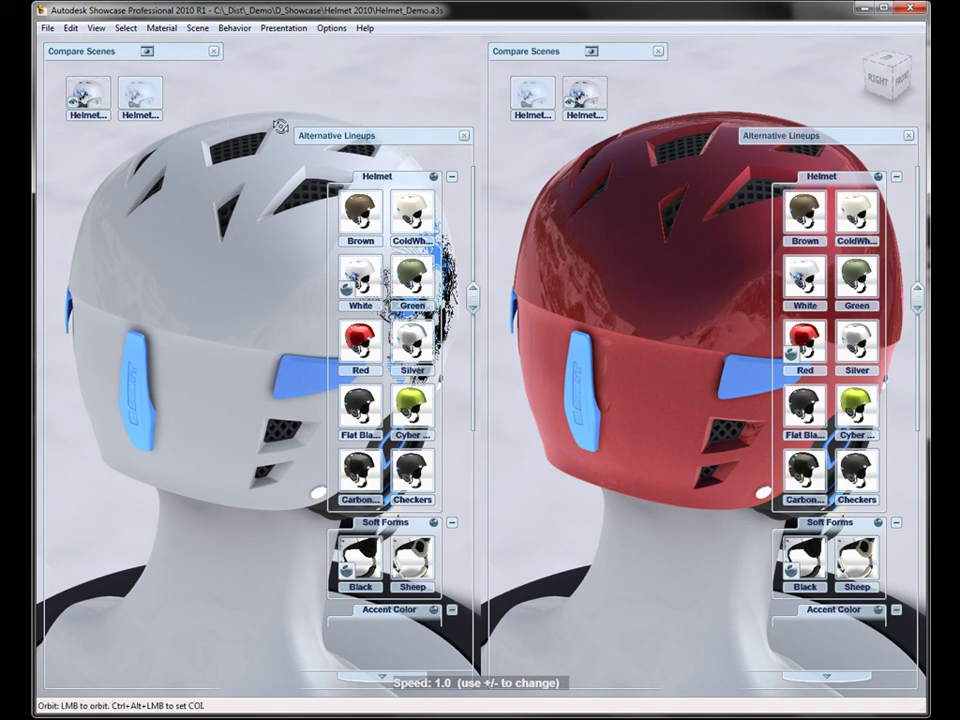
pyautogui.press('s')
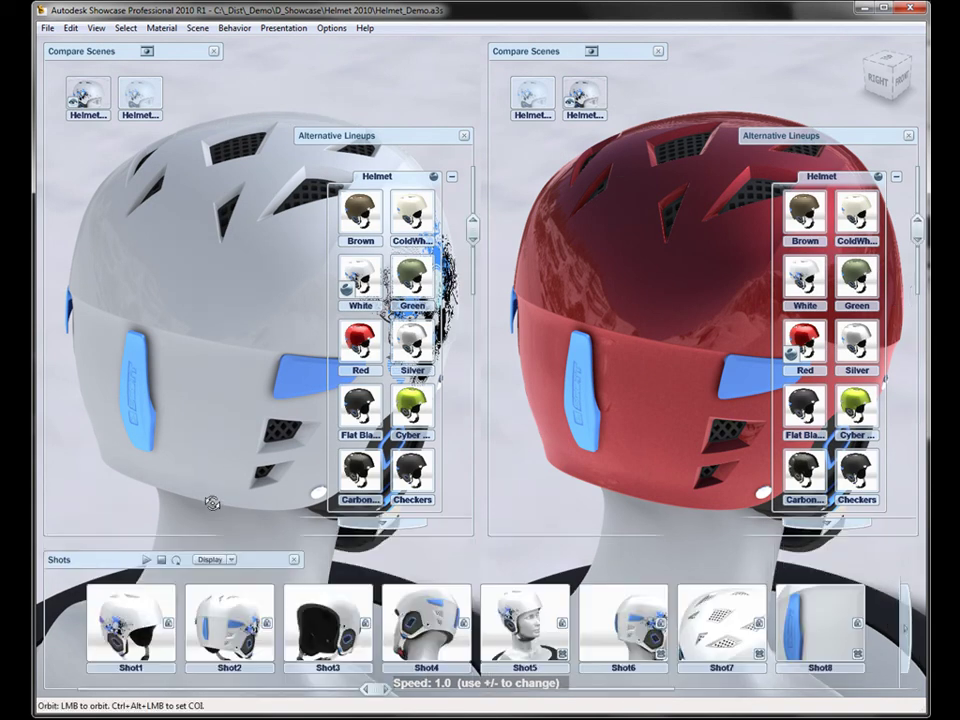
pyautogui.click(145, 561)
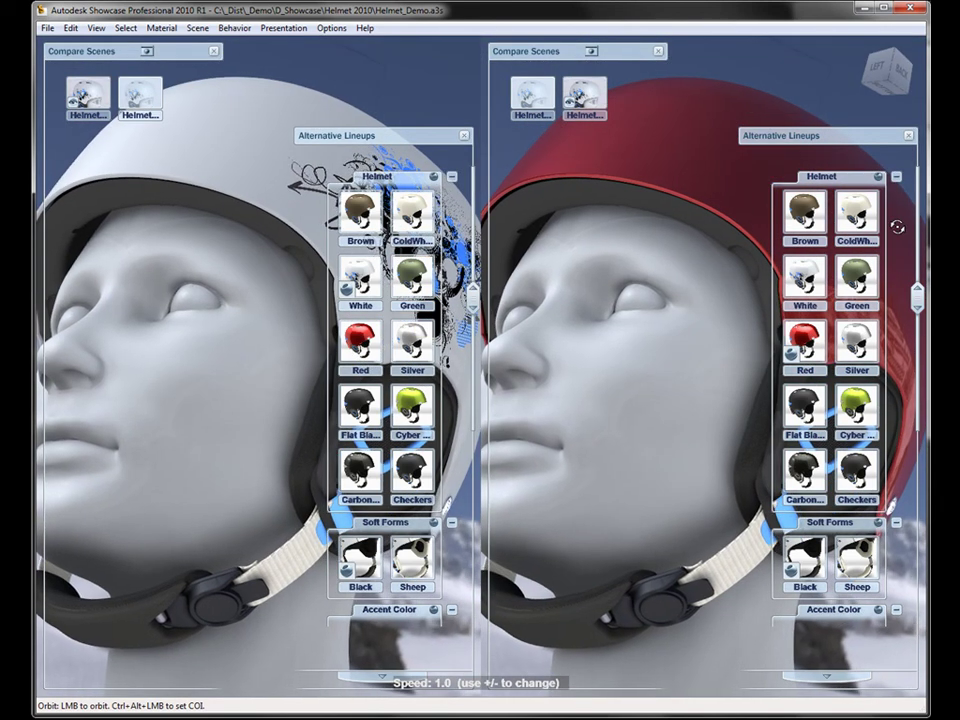
# Cycle the right helmet through Green and Red, ending on Silver
pyautogui.click(856, 286)
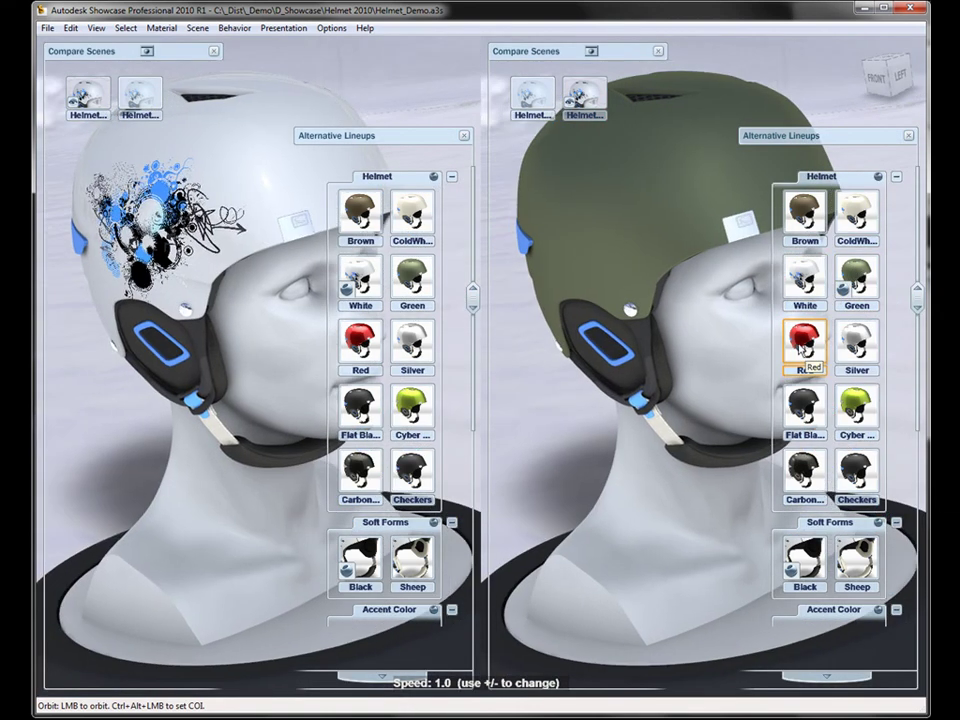
pyautogui.click(801, 343)
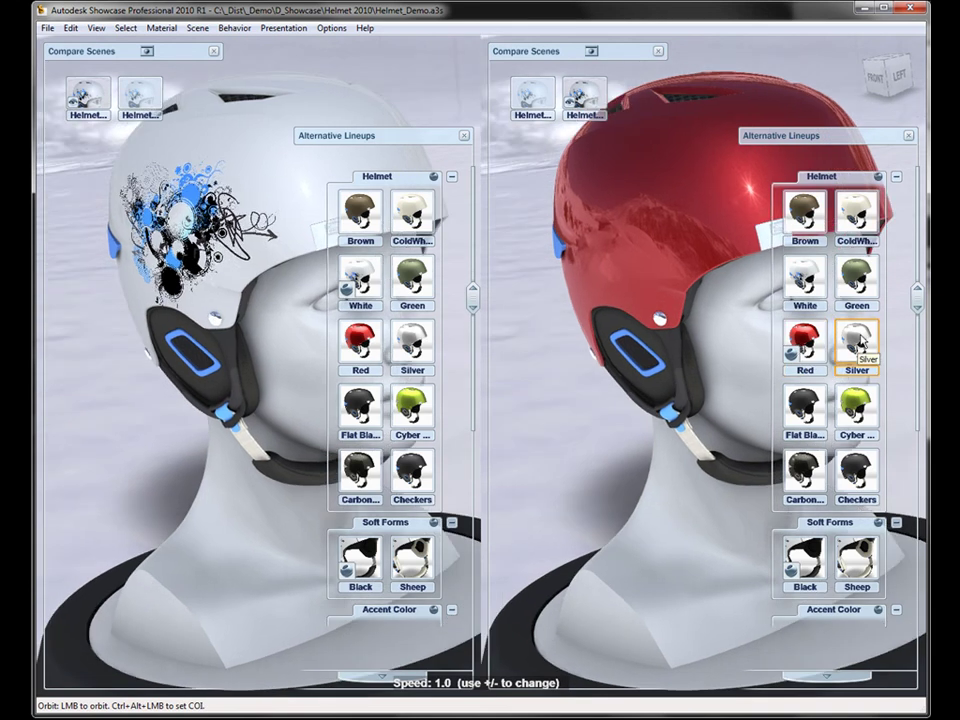
pyautogui.click(855, 345)
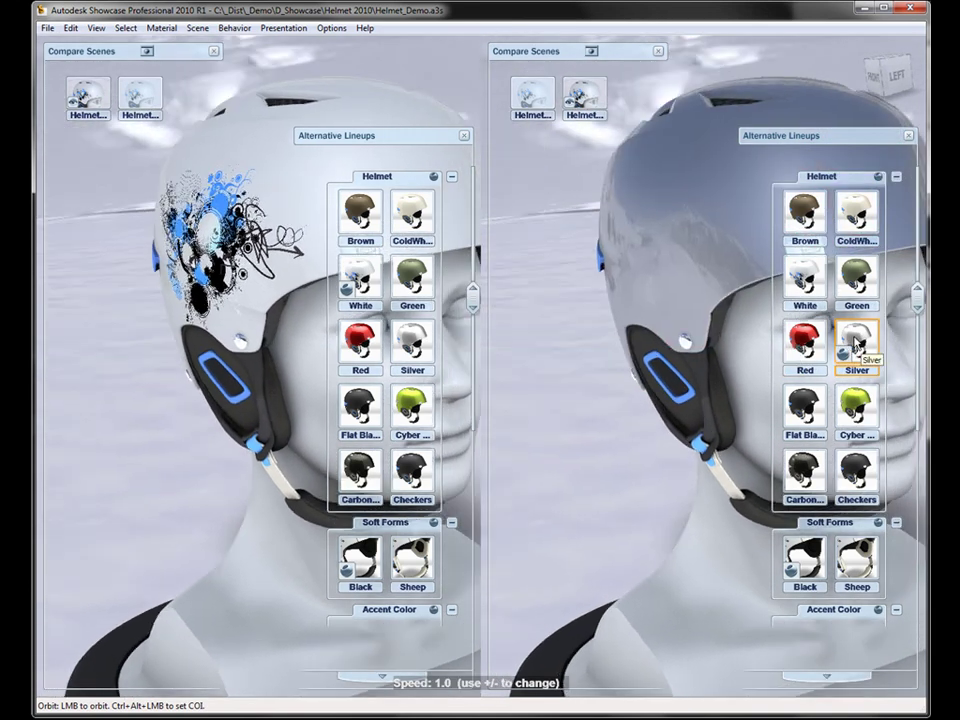